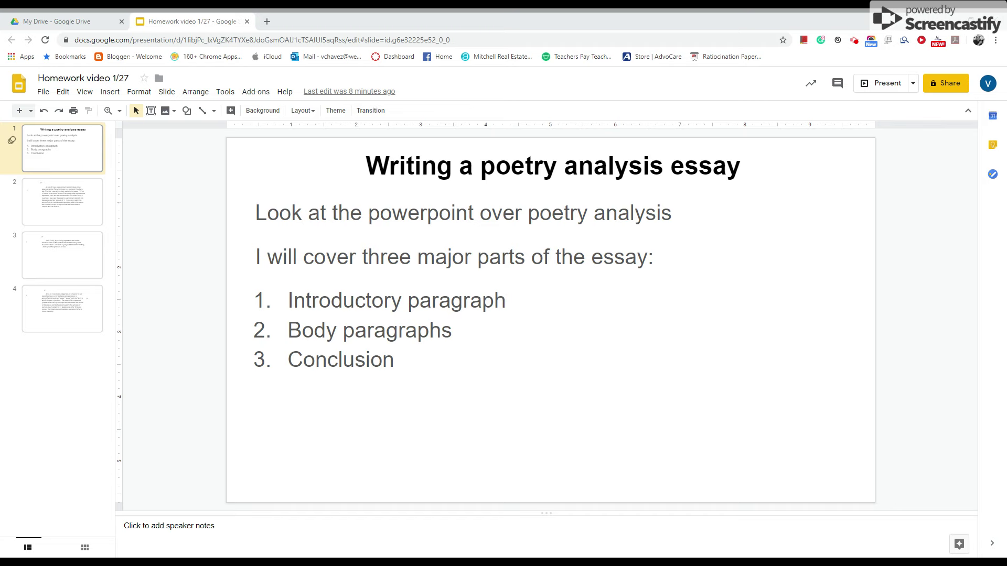
Go to slide 2, the slide with the Emily Dickinson paragraph
left_click(79, 209)
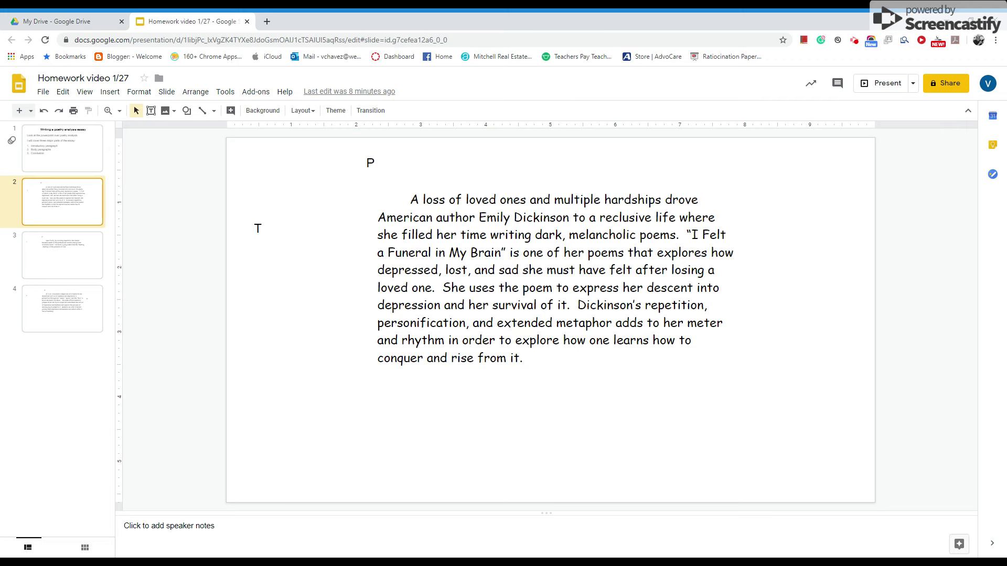
Complete the slide heading so it reads 'Poetry Analysis Introductory paragraph'
left_click(372, 163)
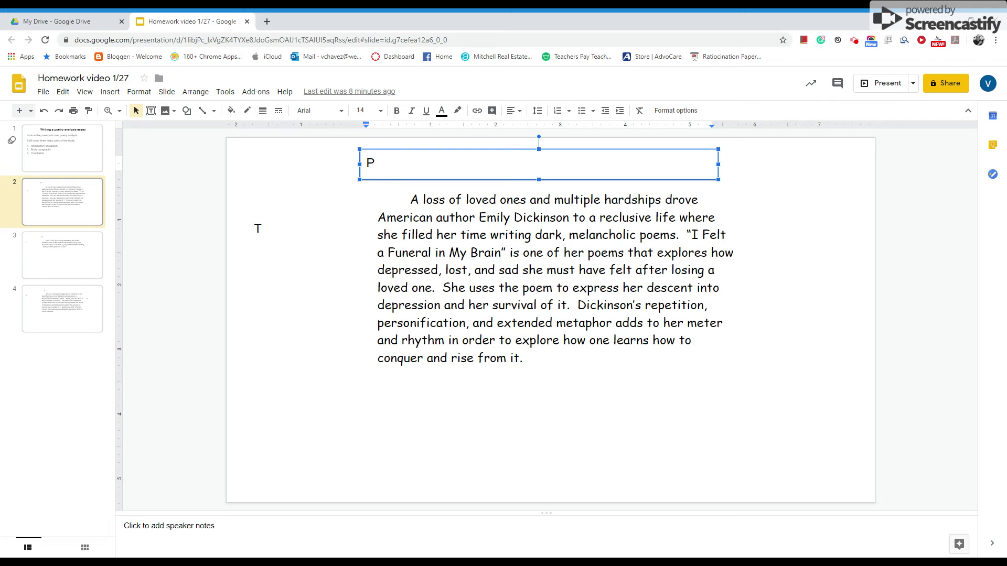
type("oety")
key("BackSpace")
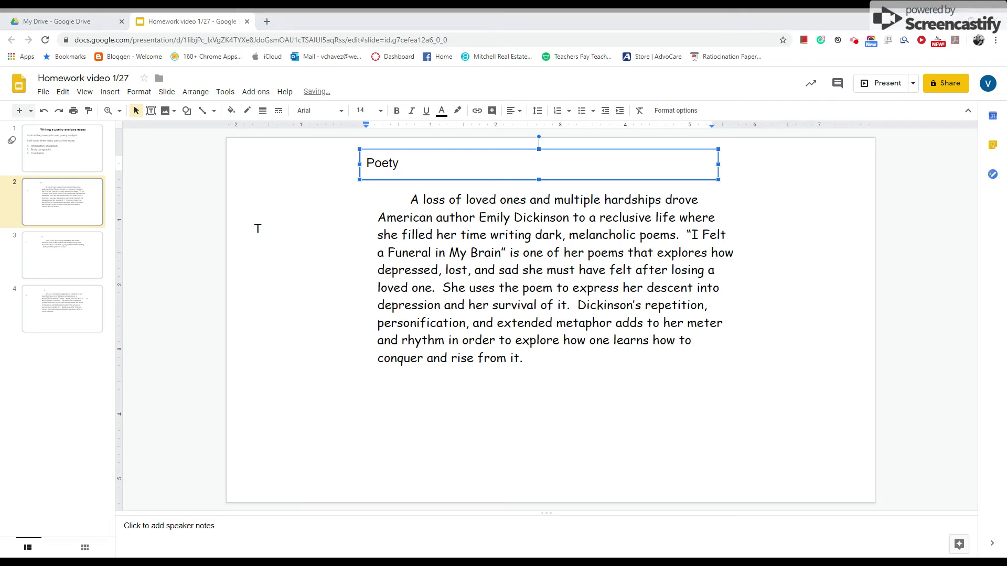
key("BackSpace")
key("BackSpace")
type("try Analysis")
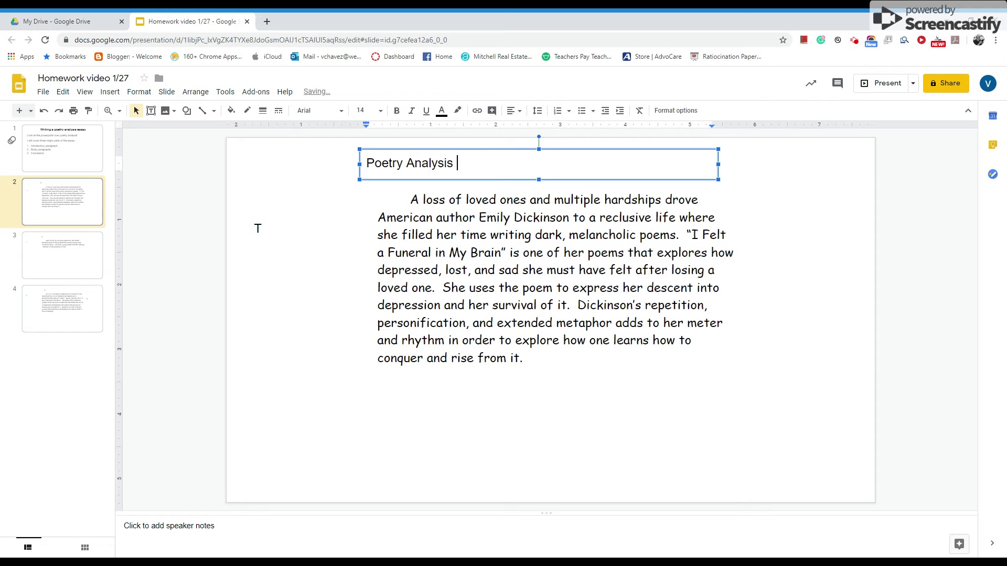
type(" Introductory paragraph")
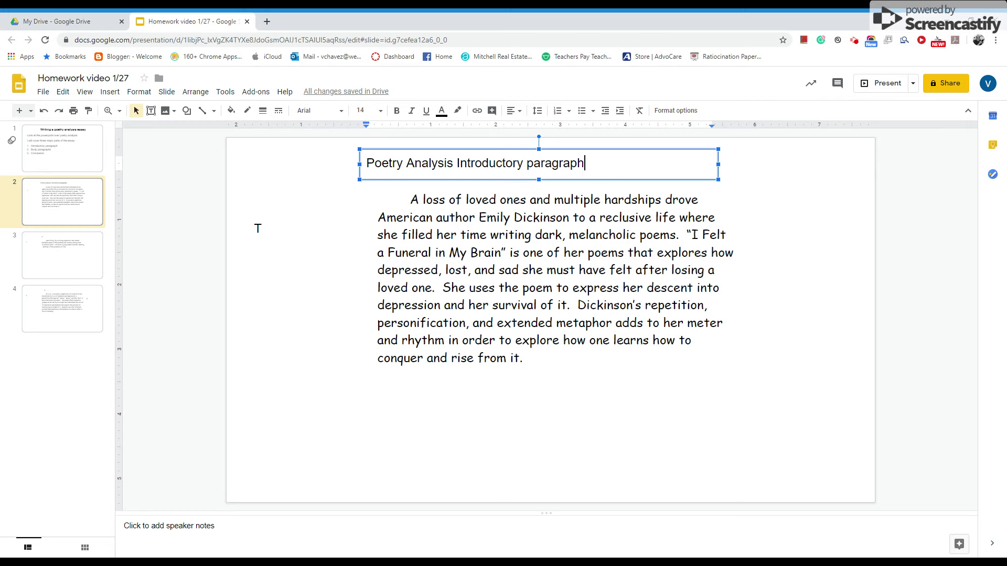
left_click(262, 228)
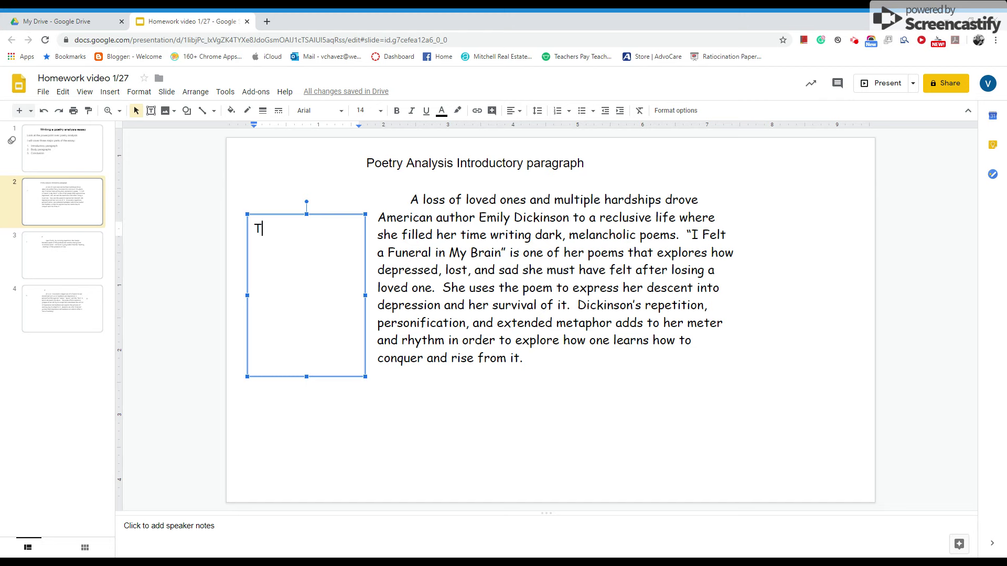
Type the first checklist lines in the left box: Title, Author, Quick summary
type("itle")
key("Return")
type("author")
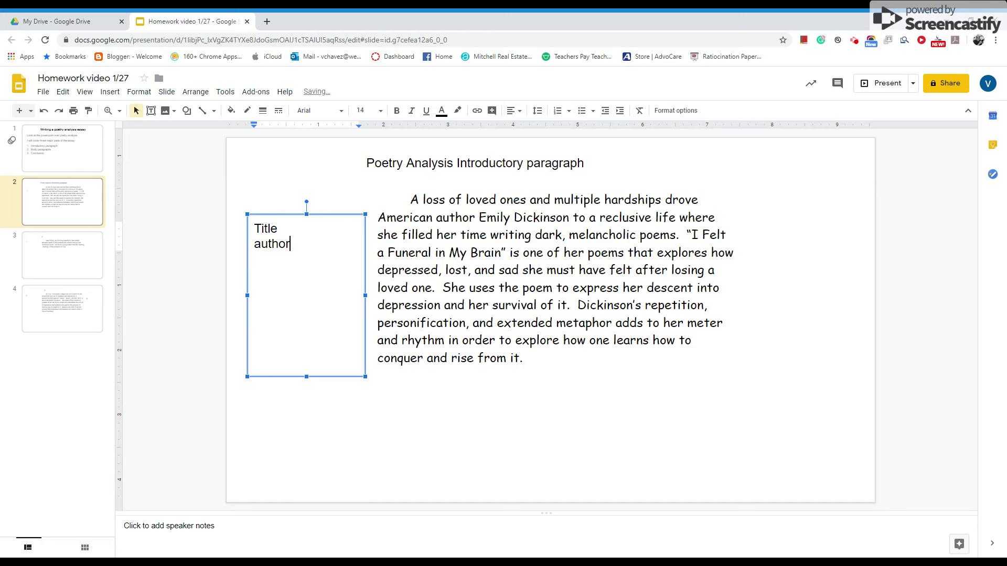
key("Return")
type("quick smmary")
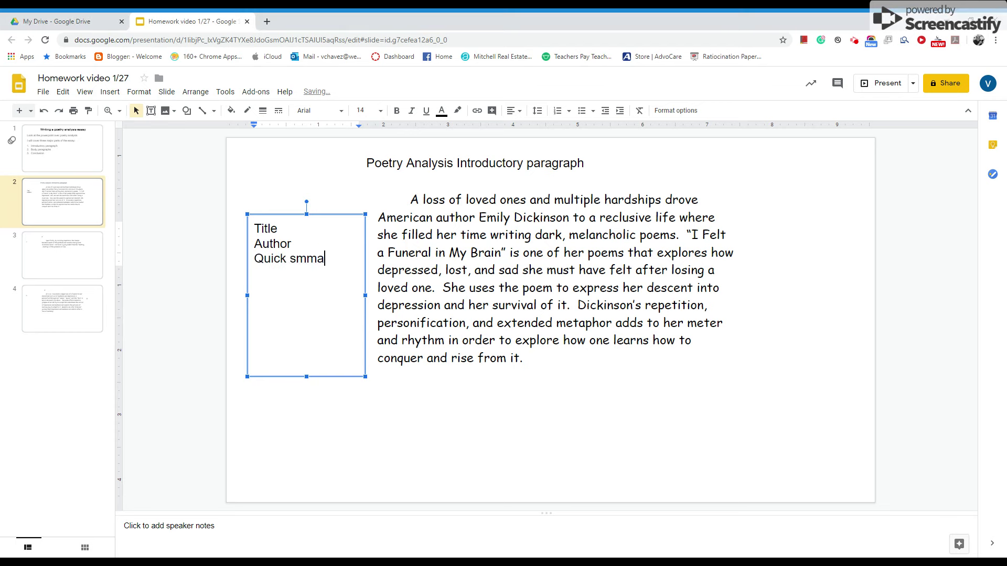
key("BackSpace")
key("BackSpace")
key("BackSpace")
key("BackSpace")
key("BackSpace")
type("ummary")
key("Return")
Add 'Thesis - 2 to 3 elements' and '"In order to"' as the last checklist lines
type("thor Quick summary Thesis")
type(" - ")
type("2 to 3")
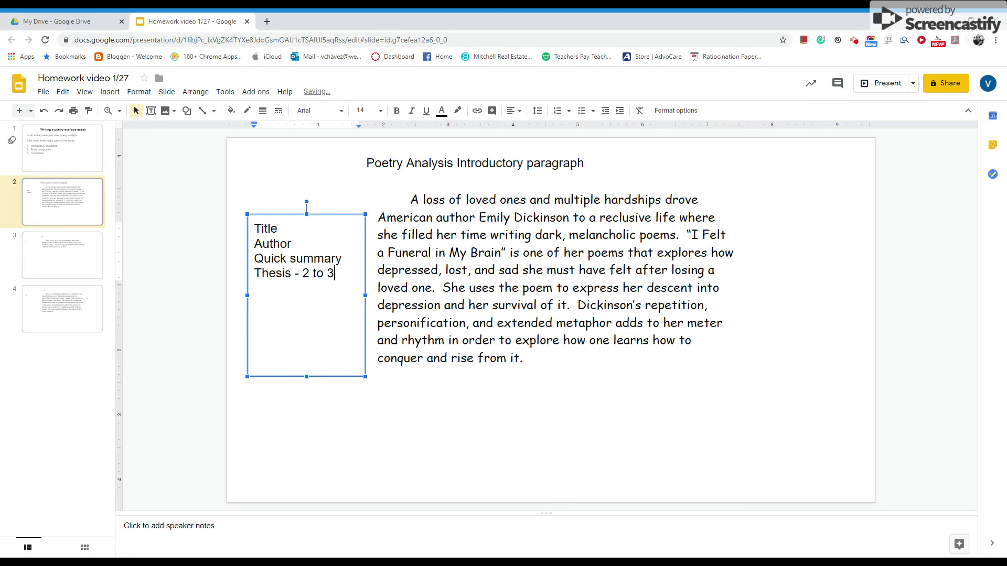
type(" elements")
key("Return")
type("\"")
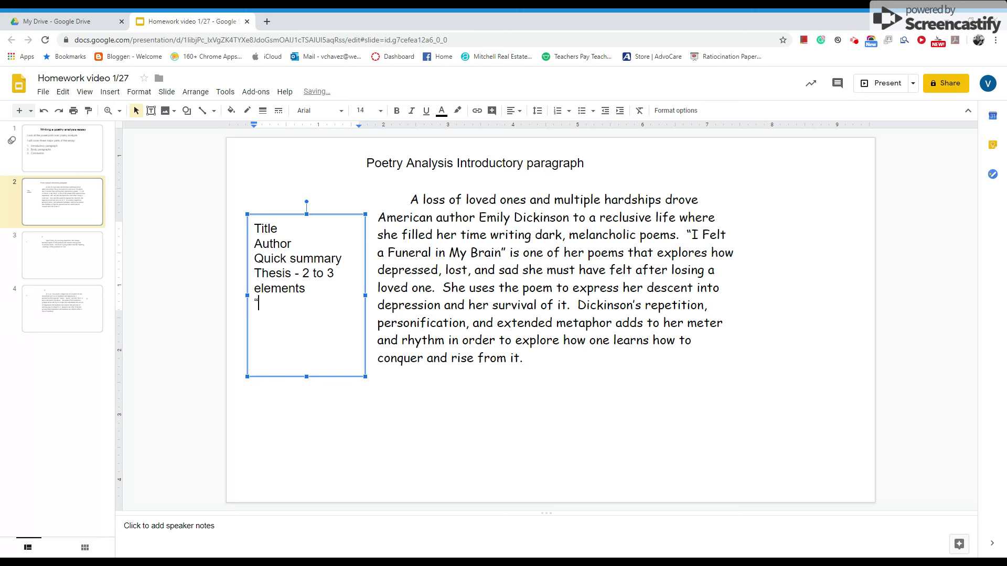
type("Ind")
key("BackSpace")
type("or der to\"")
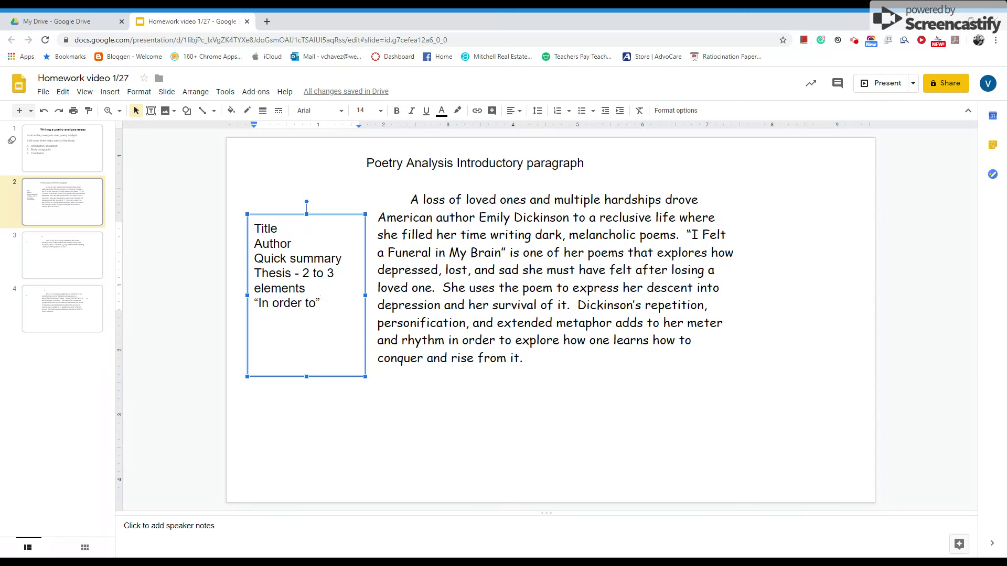
left_click_drag(479, 218, 572, 217)
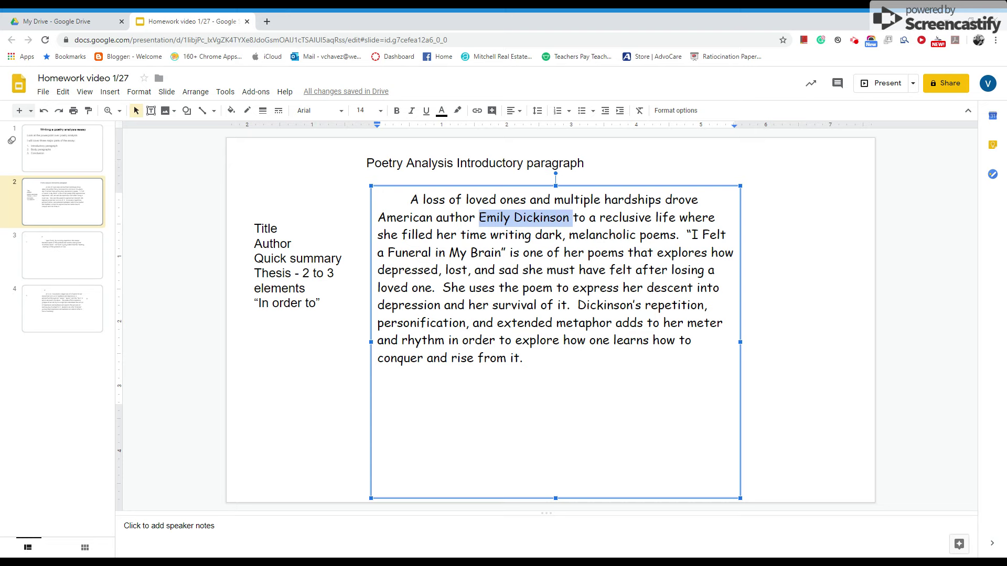
Highlight the name 'Emily Dickinson' in the paragraph in magenta
left_click(442, 114)
left_click(457, 110)
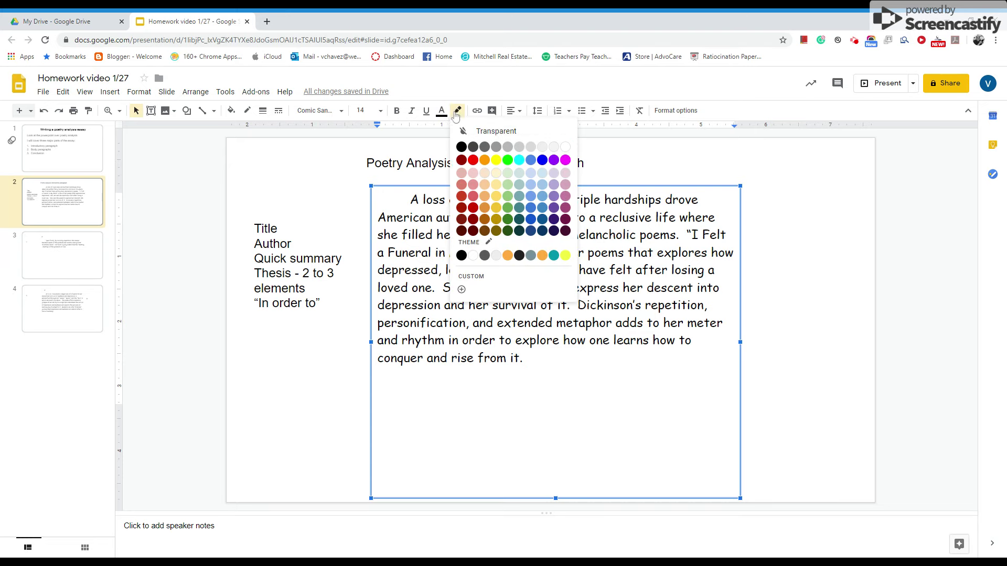
left_click(565, 160)
left_click(424, 270)
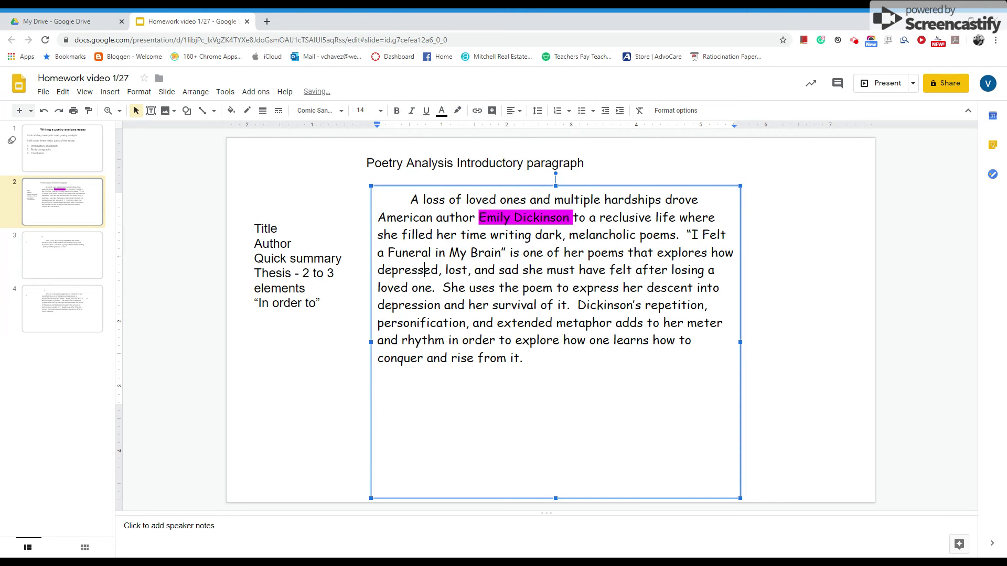
Give the checklist item 'Author' the same magenta highlight
double_click(265, 229)
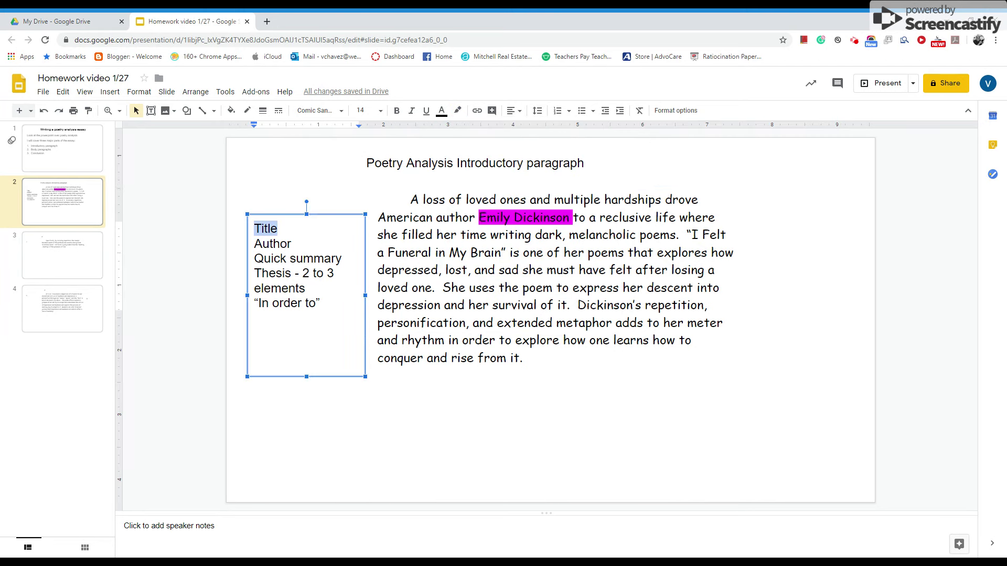
left_click_drag(254, 244, 291, 243)
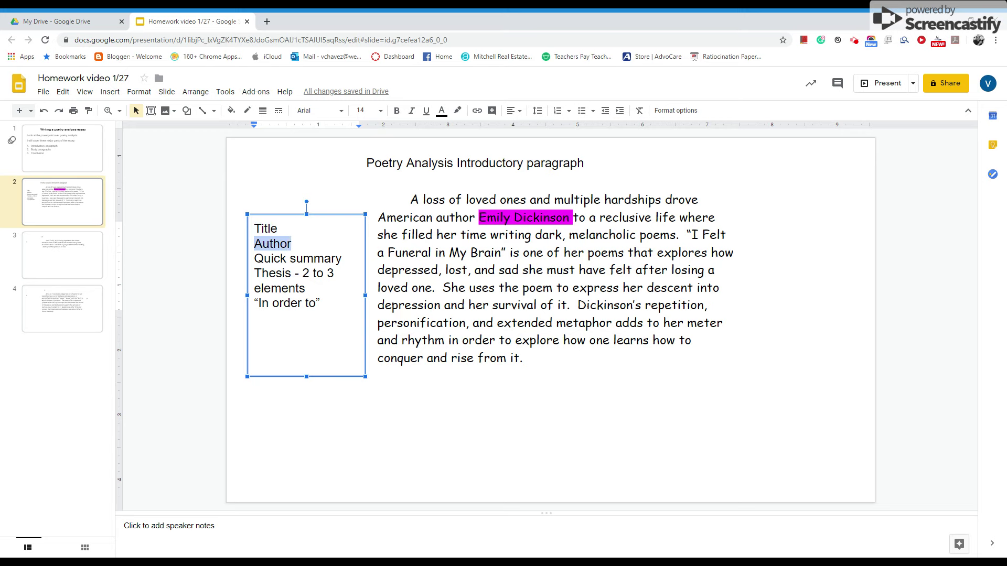
left_click(457, 110)
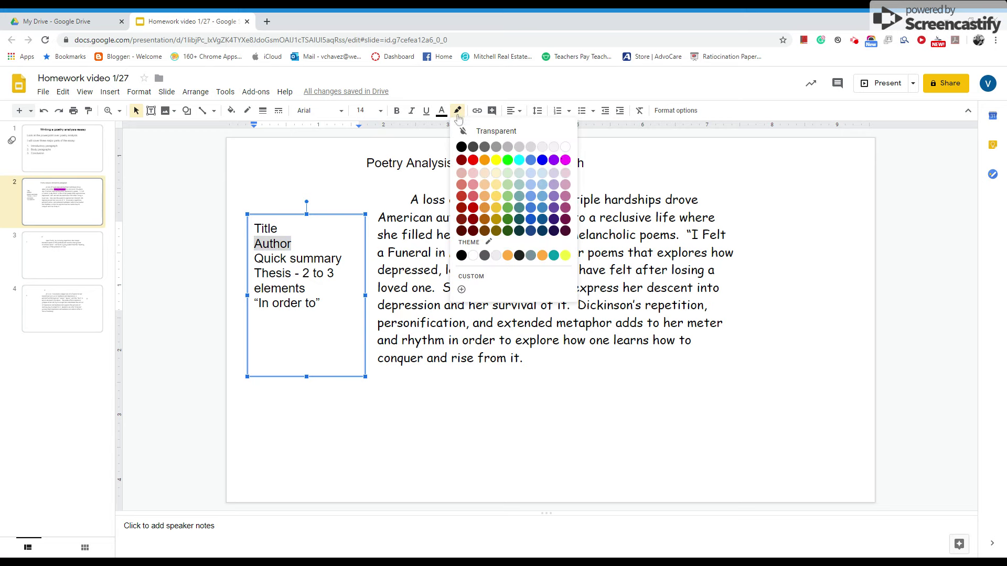
left_click(566, 160)
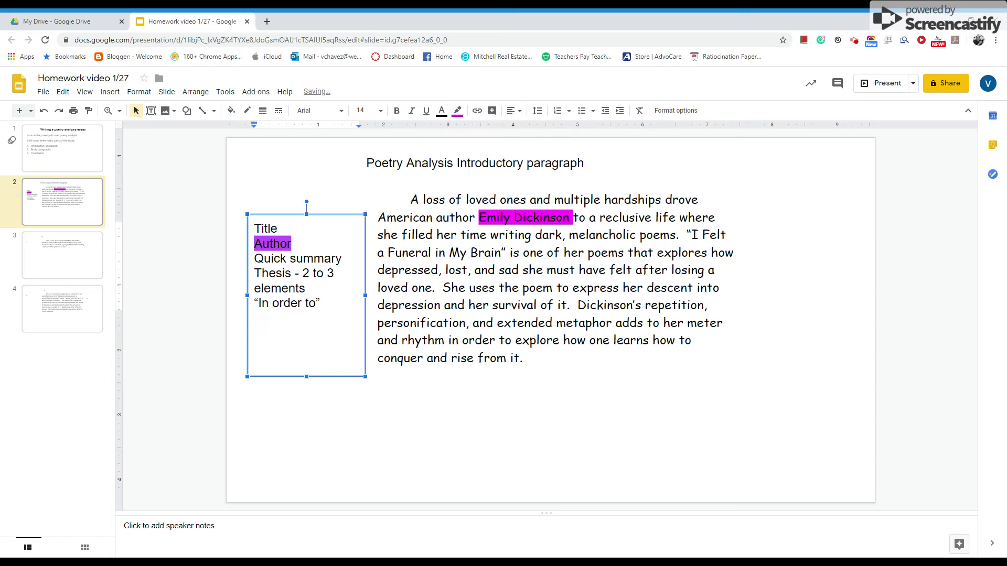
left_click_drag(254, 228, 278, 229)
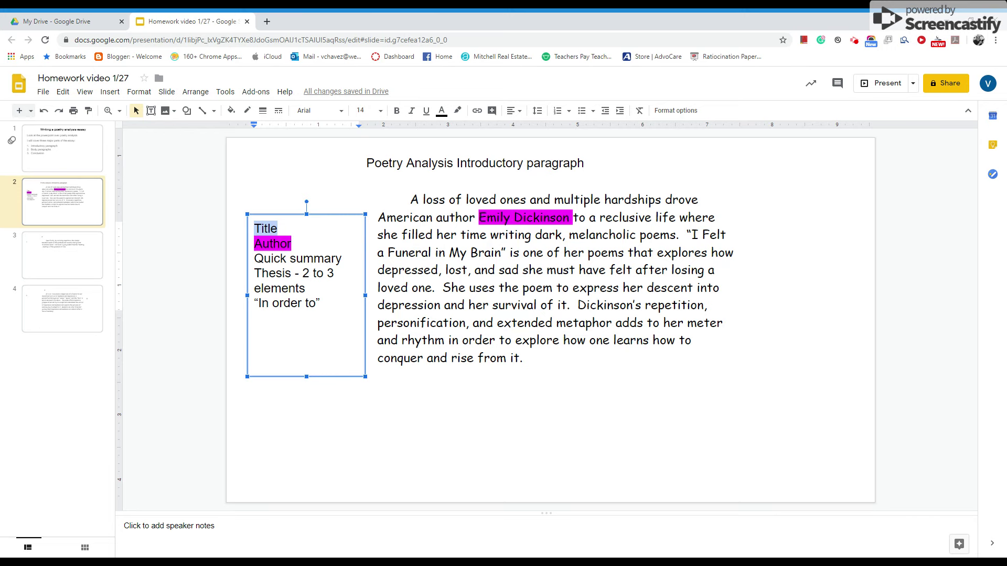
left_click_drag(691, 235, 501, 253)
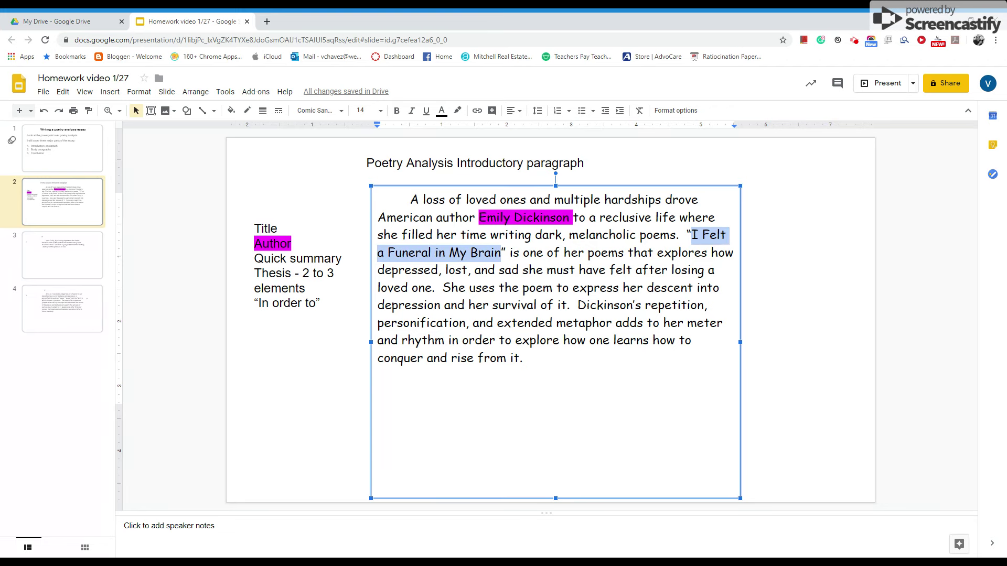
Highlight the poem title 'I Felt a Funeral in My Brain' and checklist 'Title' in grey
left_click(458, 110)
left_click(496, 148)
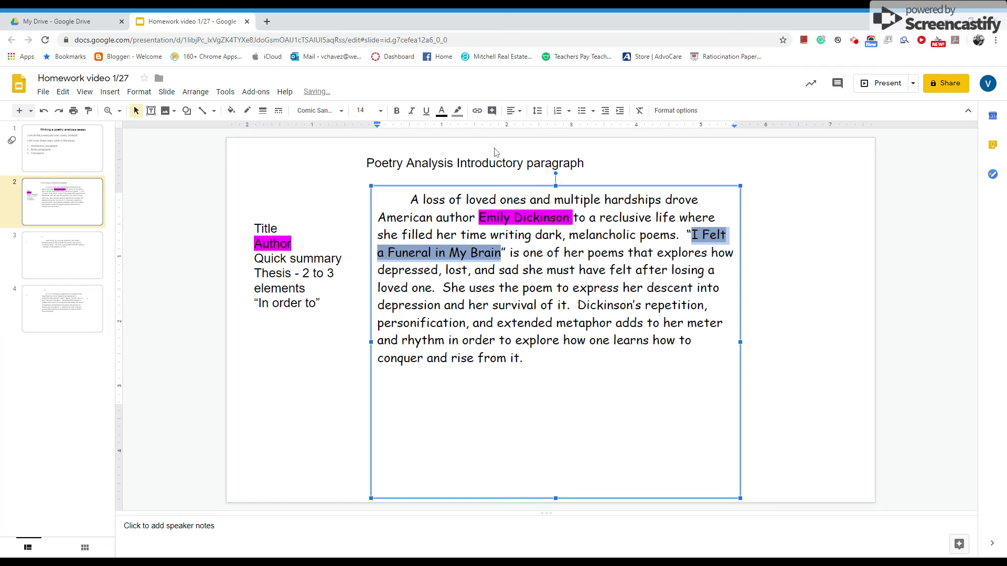
left_click(251, 226)
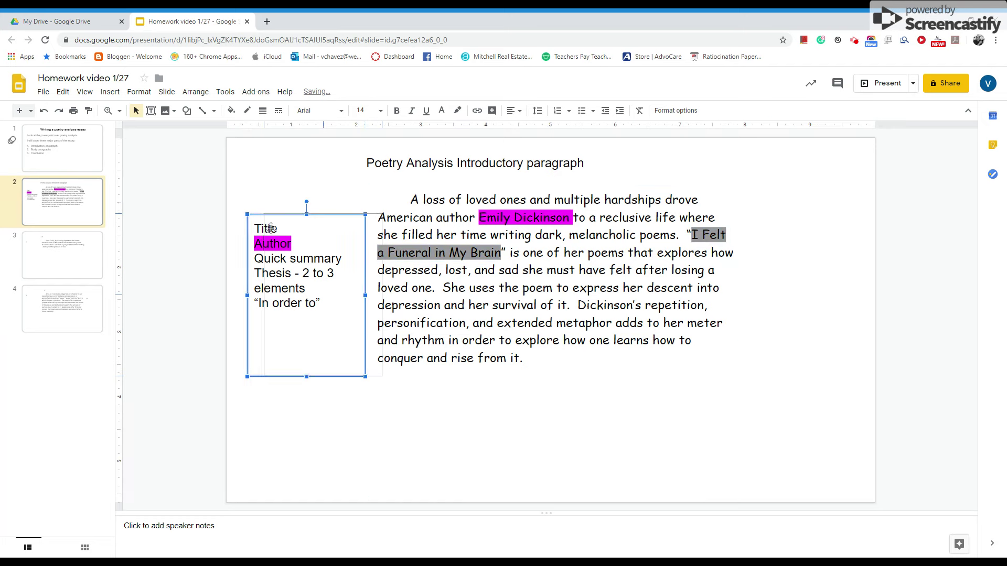
left_click_drag(251, 226, 276, 227)
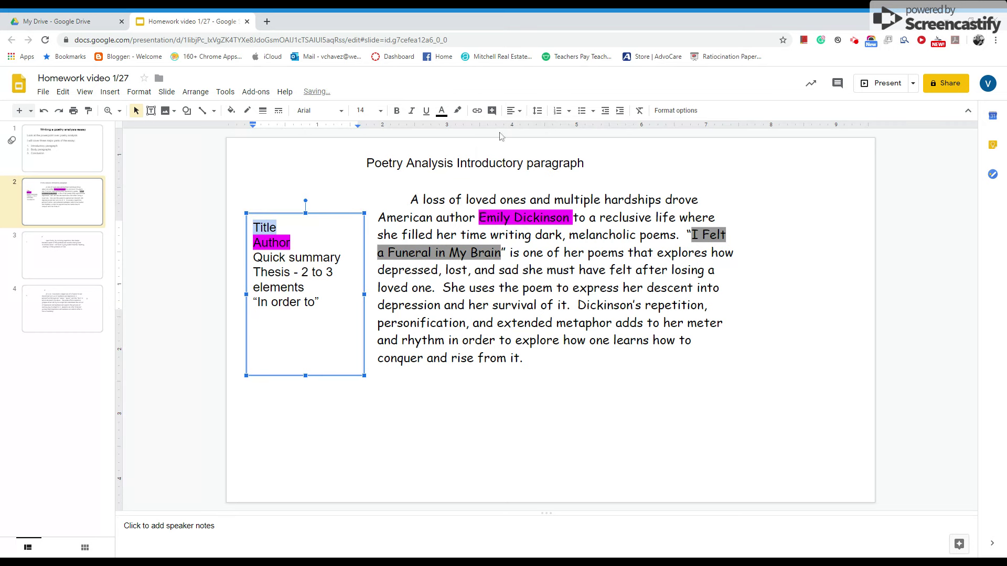
left_click(457, 111)
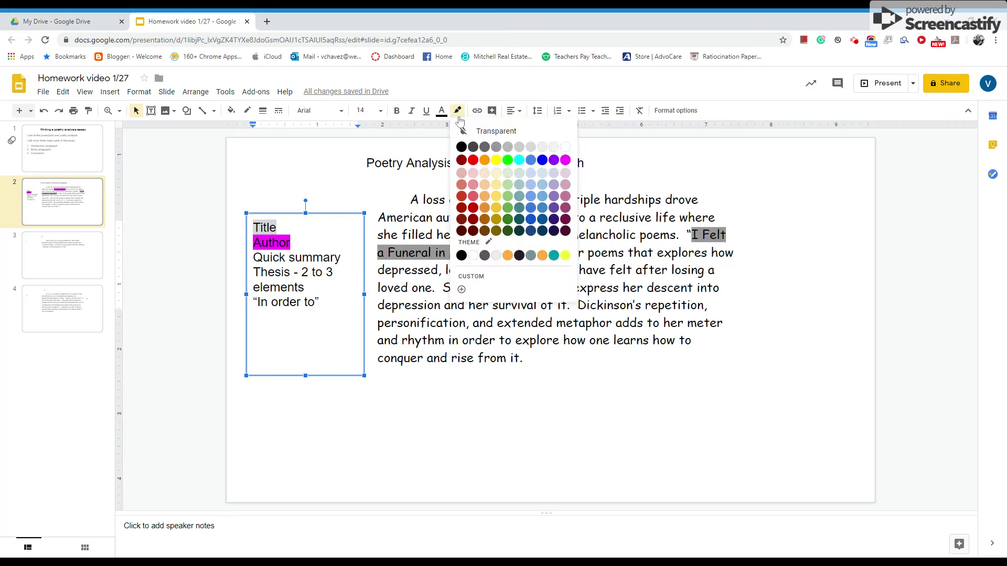
left_click(496, 147)
left_click(371, 196)
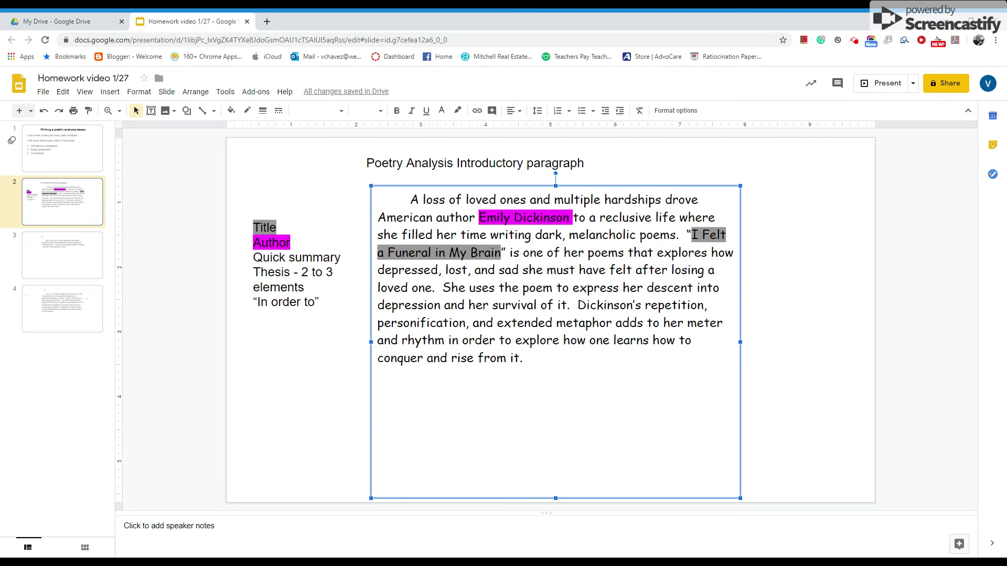
left_click_drag(691, 235, 569, 306)
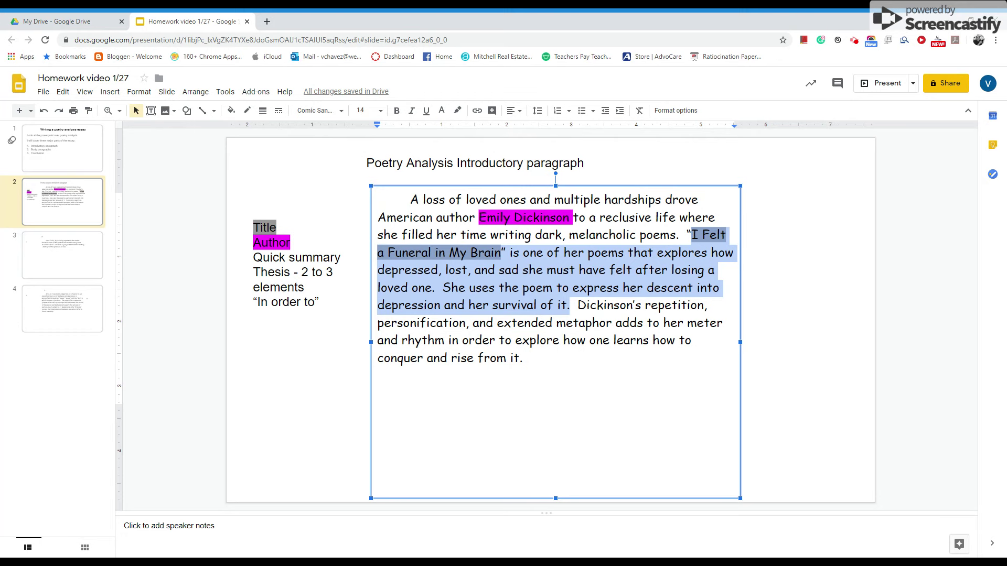
Highlight the paragraph's summary sentences and the checklist's 'Quick summary' in cyan
left_click(458, 111)
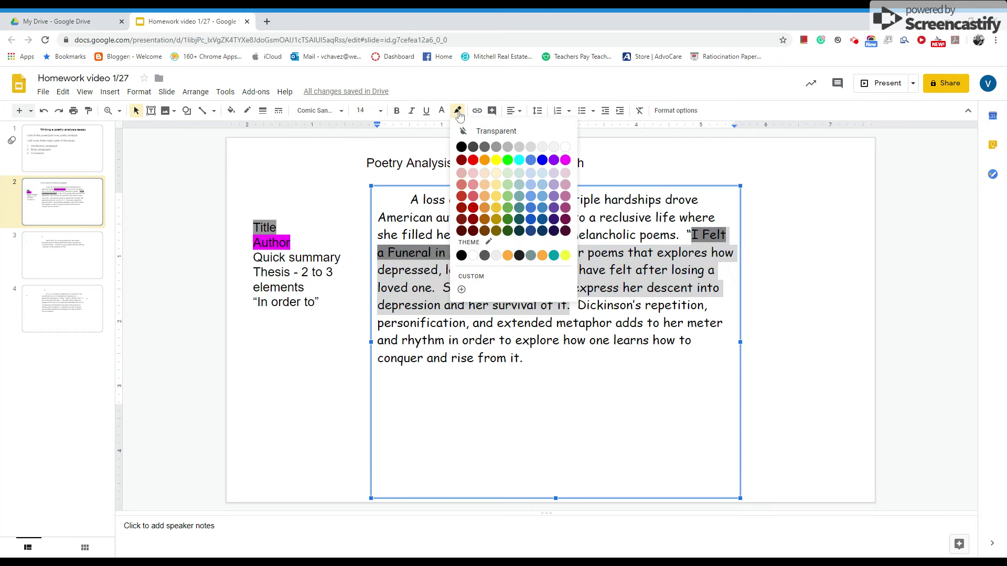
left_click(520, 160)
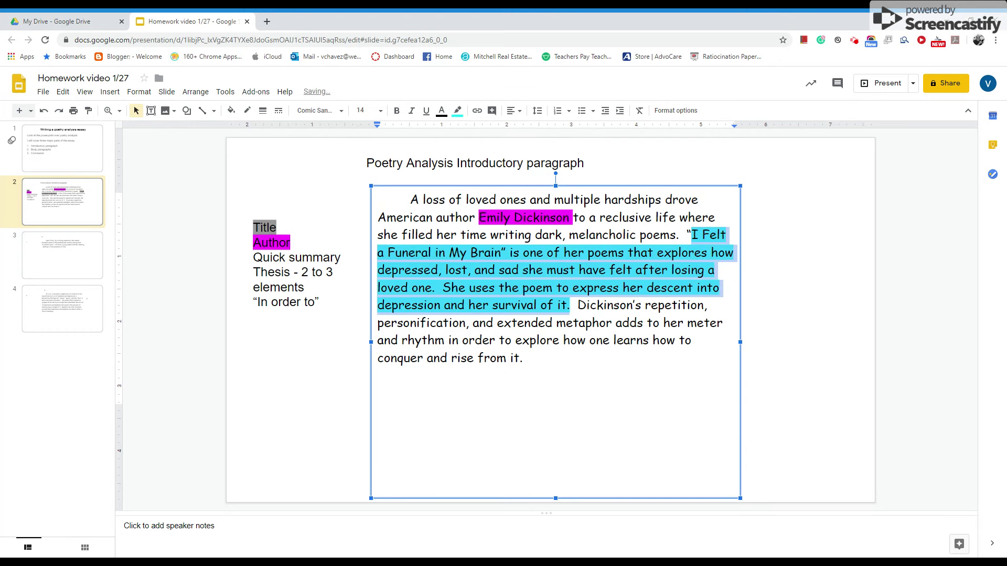
left_click_drag(254, 258, 341, 259)
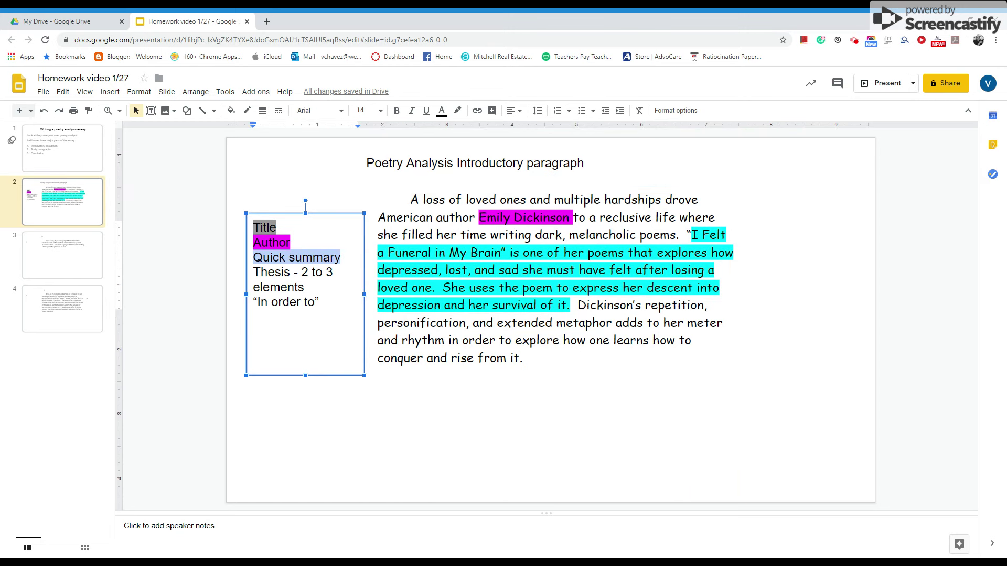
left_click(458, 111)
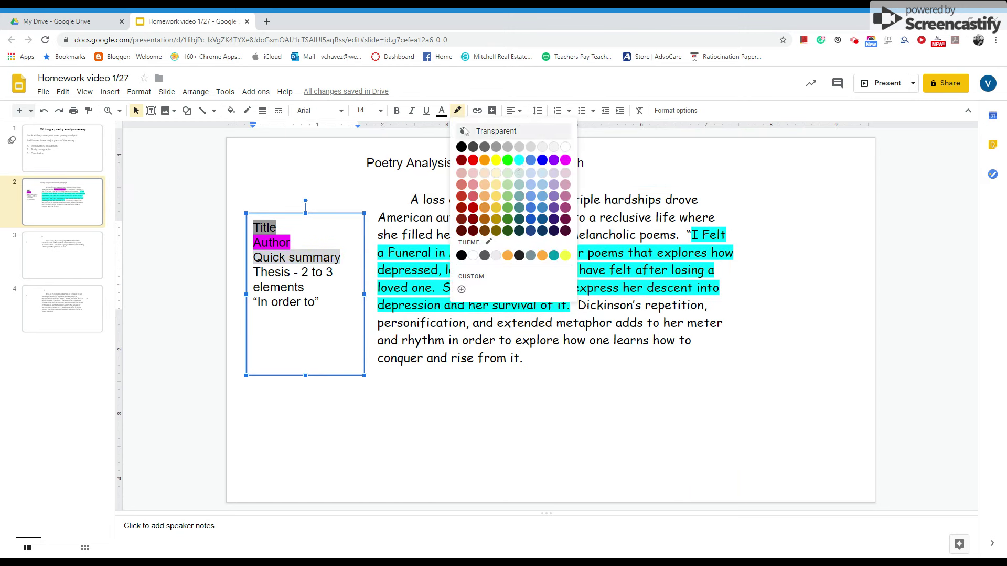
left_click(519, 160)
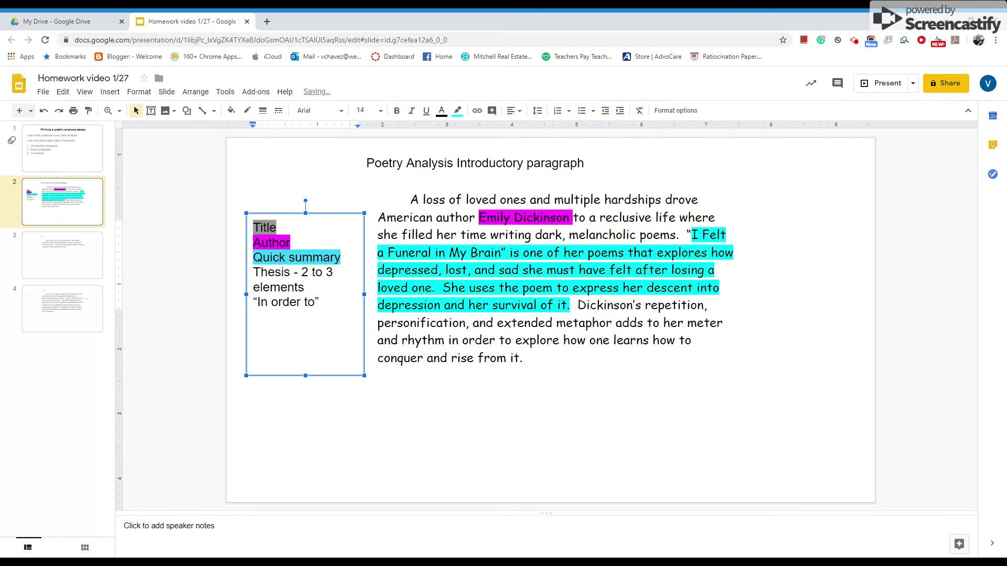
Highlight the checklist line 'Thesis - 2 to 3 elements' in yellow
left_click_drag(253, 273, 311, 288)
left_click(457, 111)
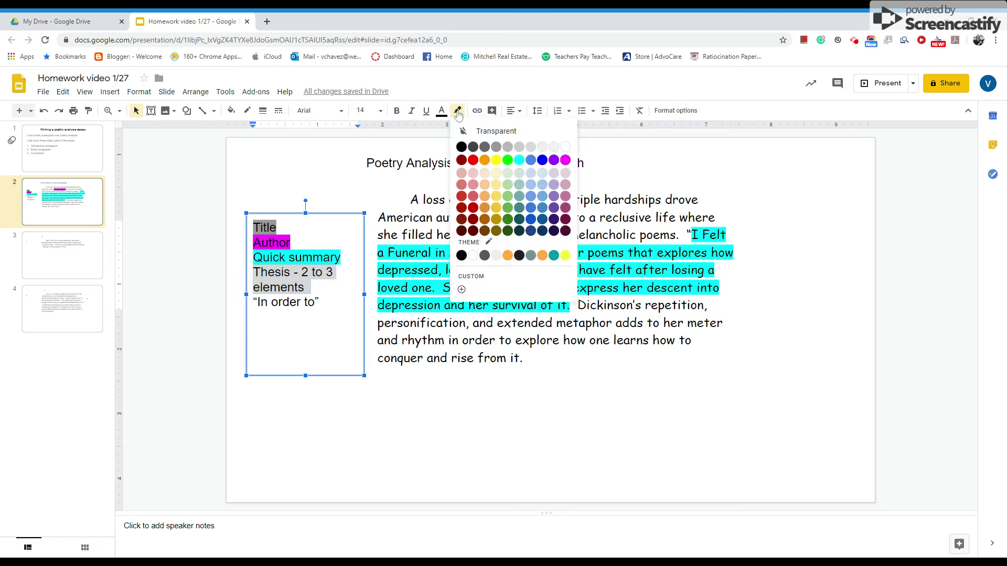
left_click(496, 160)
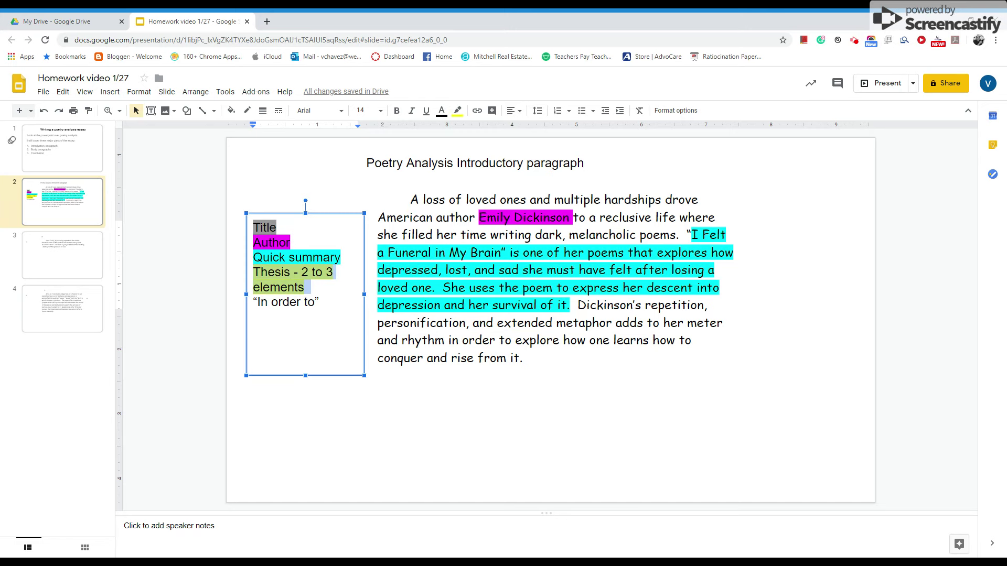
Highlight the paragraph's thesis sentences in yellow
left_click_drag(578, 306, 535, 362)
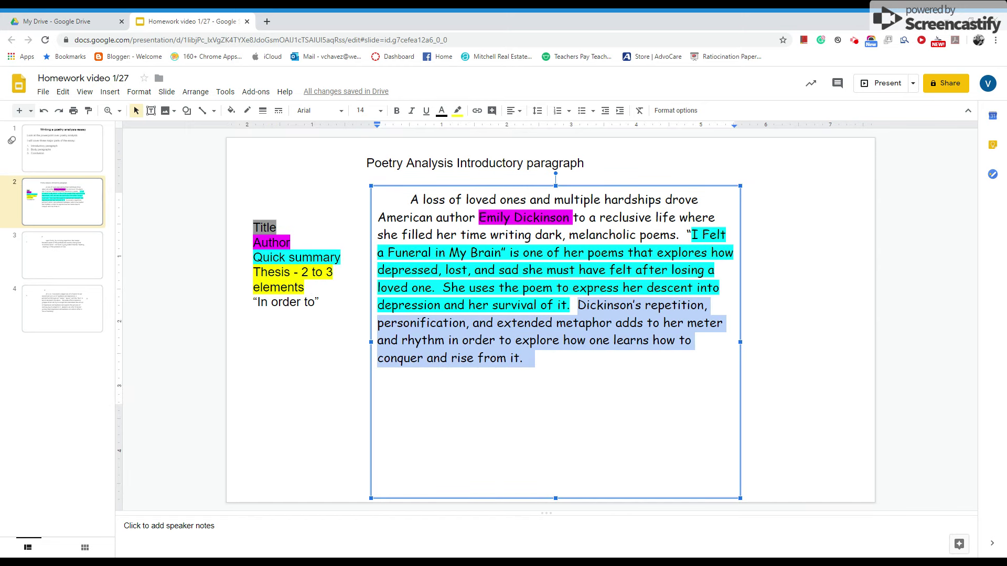
left_click(457, 110)
left_click(495, 163)
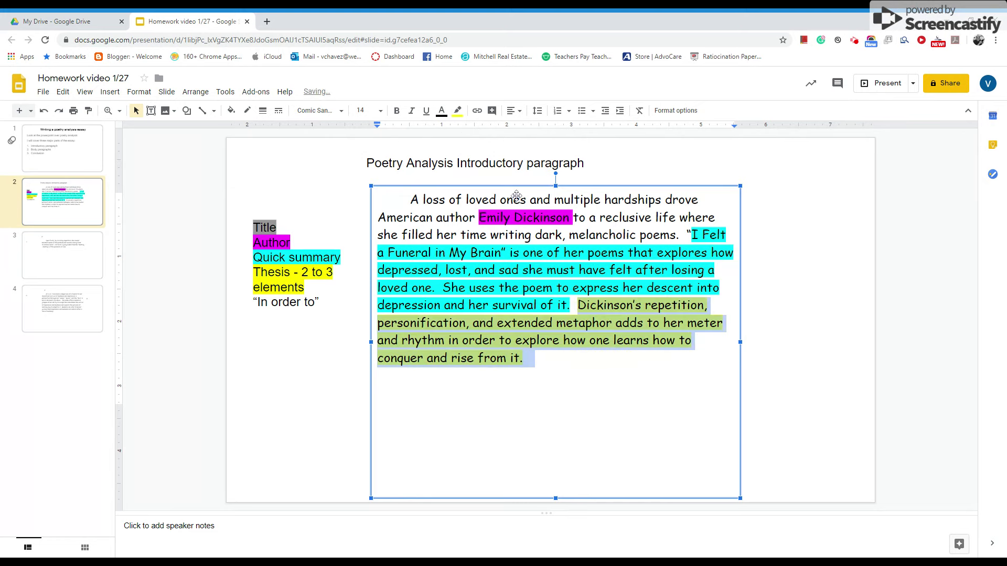
left_click(527, 359)
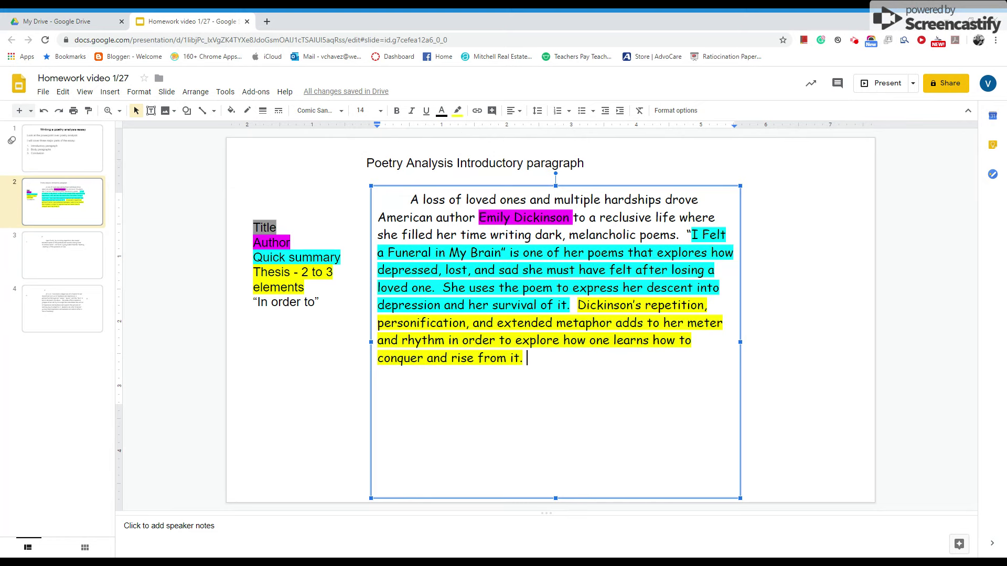
Highlight 'in order to' in the paragraph and 'In order to' in the checklist green
left_click_drag(448, 341, 511, 340)
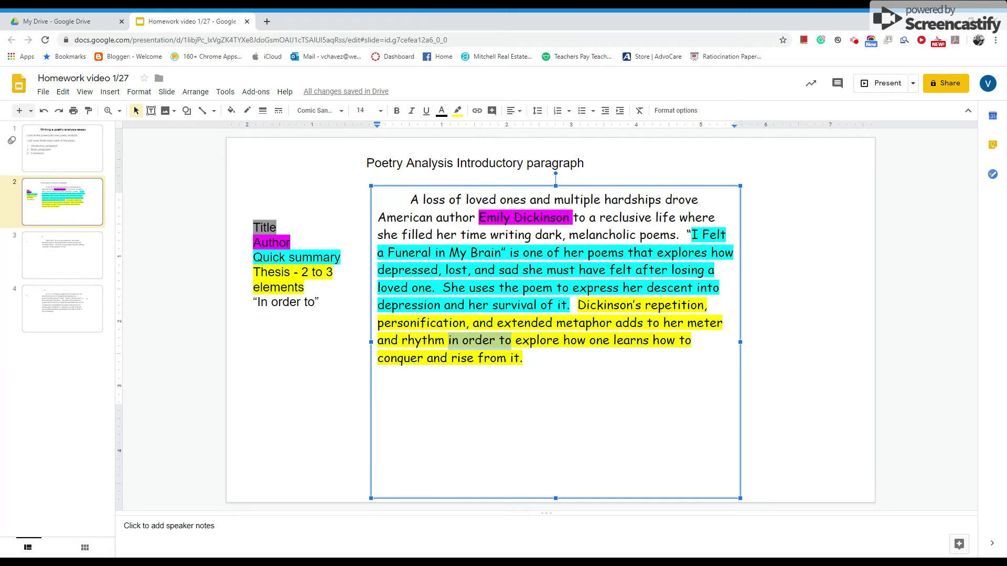
left_click(457, 110)
left_click(507, 160)
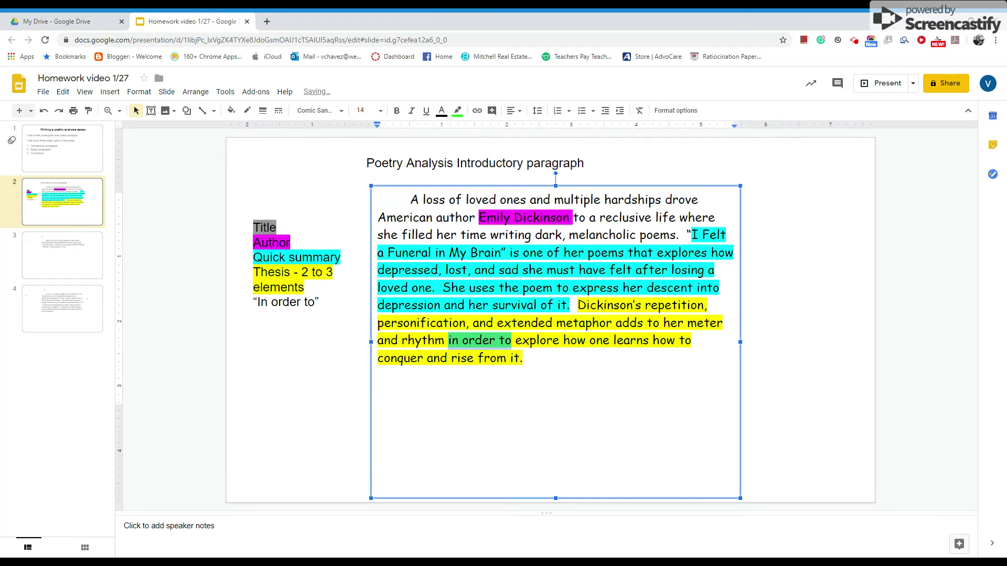
left_click_drag(253, 302, 320, 302)
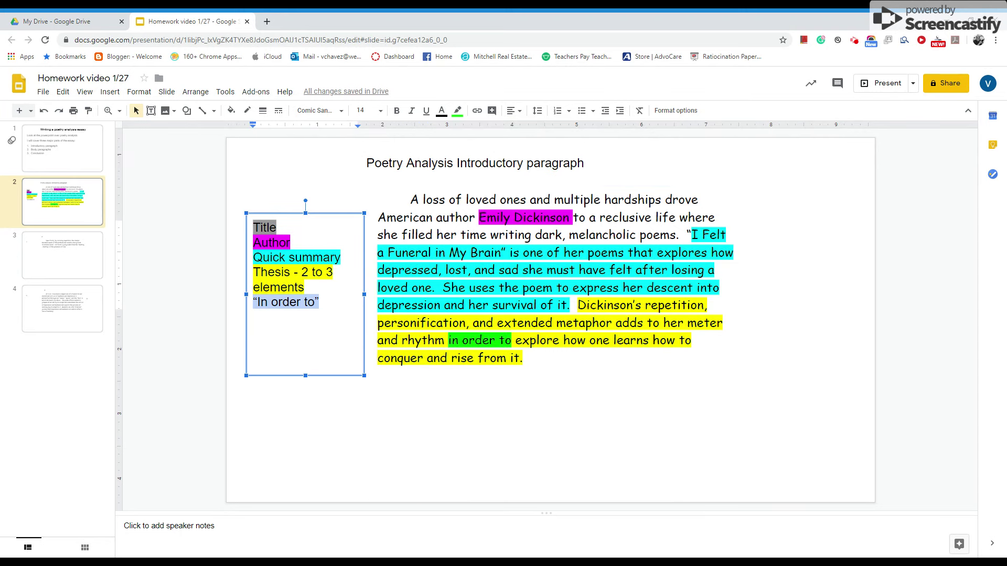
left_click(457, 111)
left_click(507, 161)
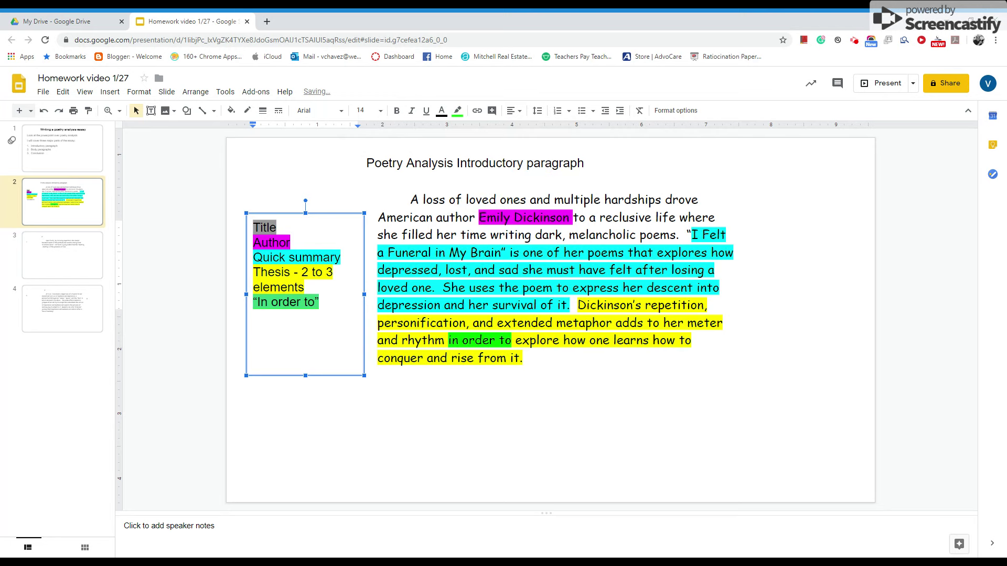
left_click(594, 162)
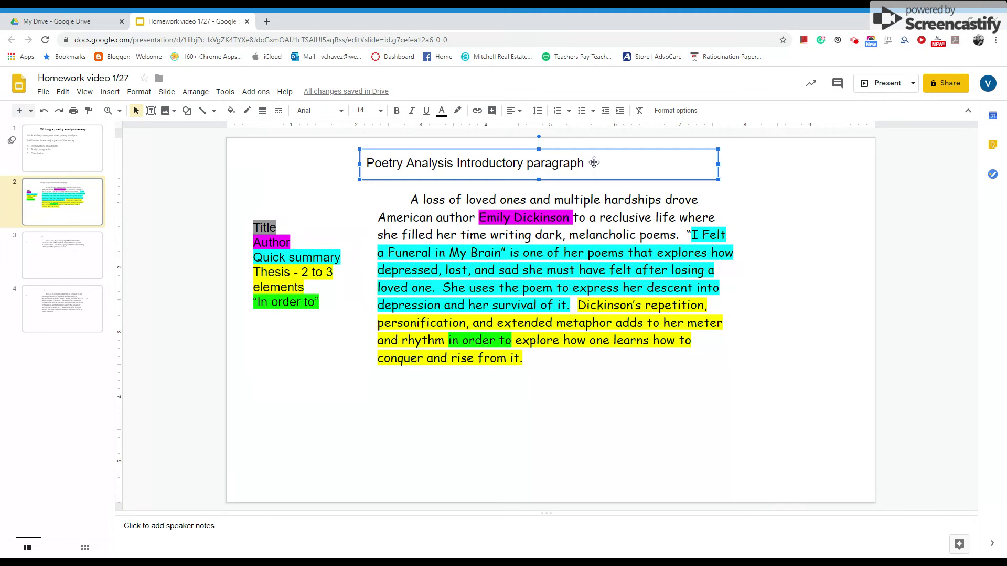